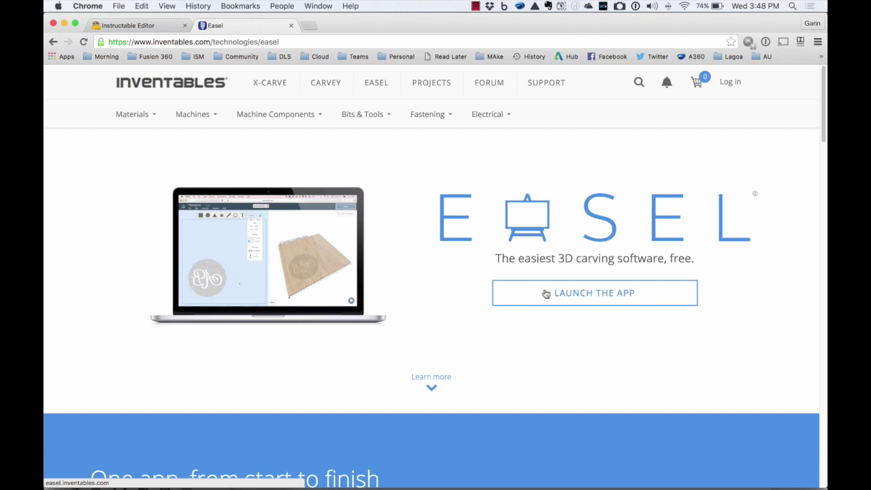
Launch the Easel app and sign in through Inventables with the account e-mail.
left_click(544, 291)
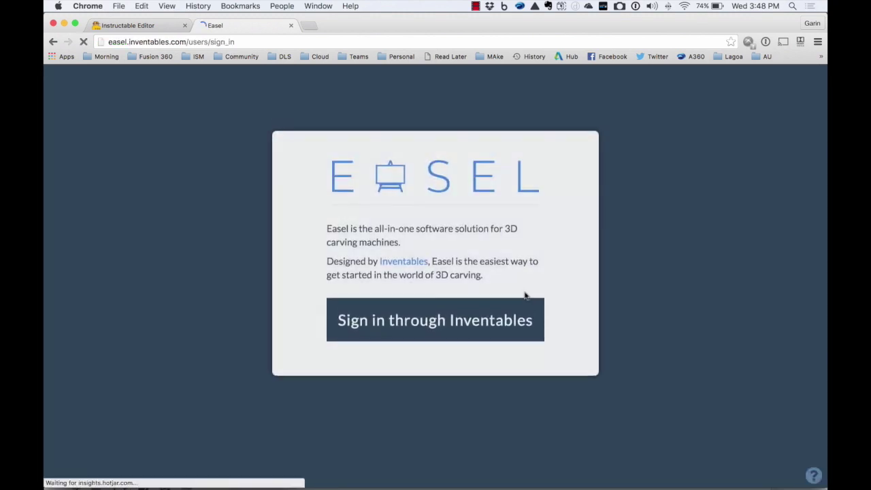
left_click(466, 329)
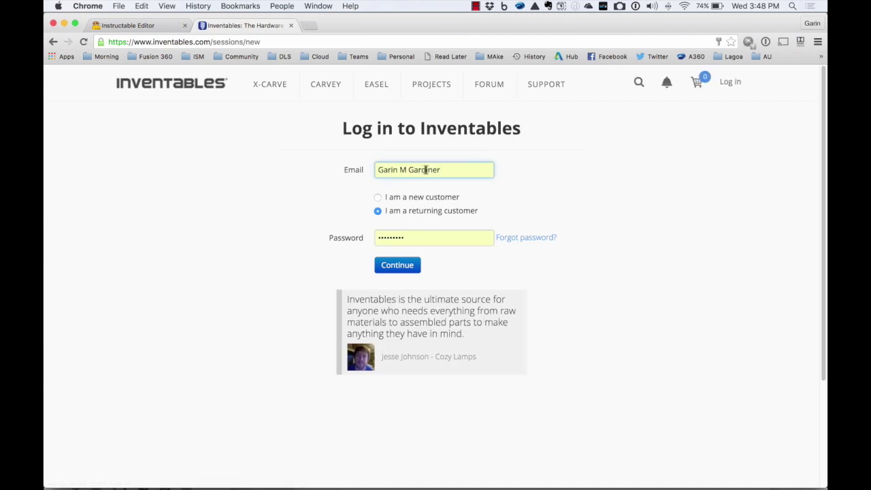
left_click(348, 171)
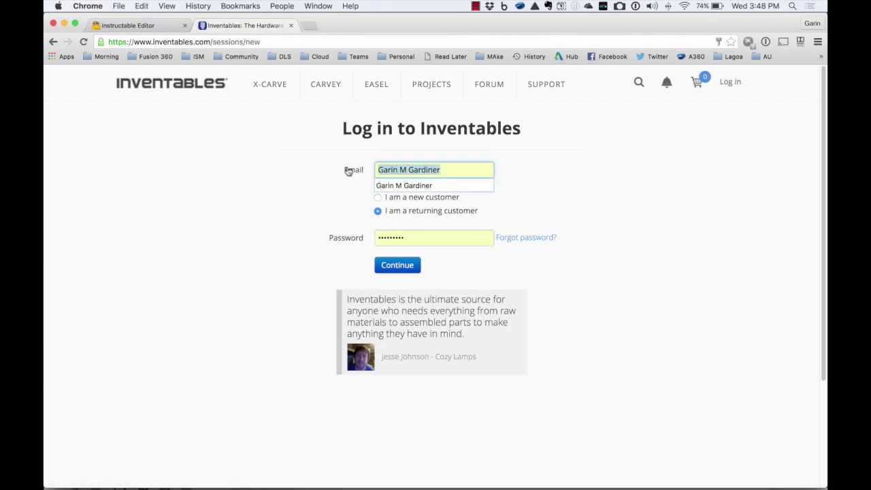
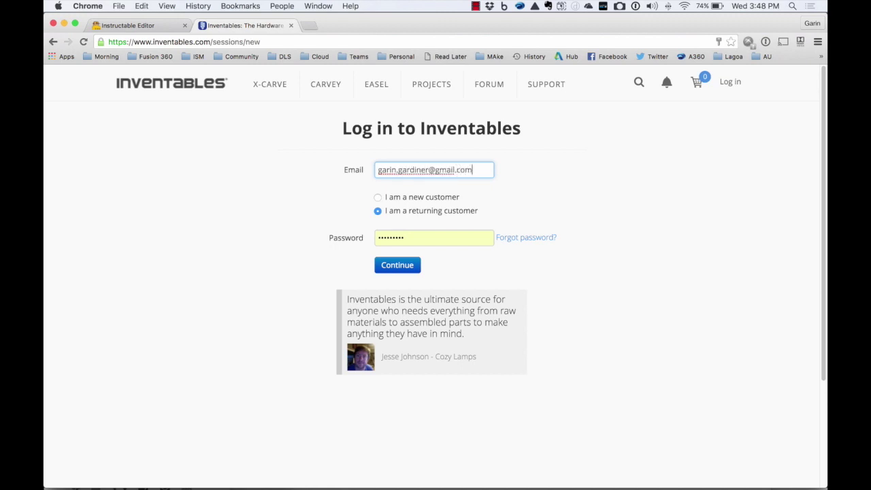
left_click(398, 267)
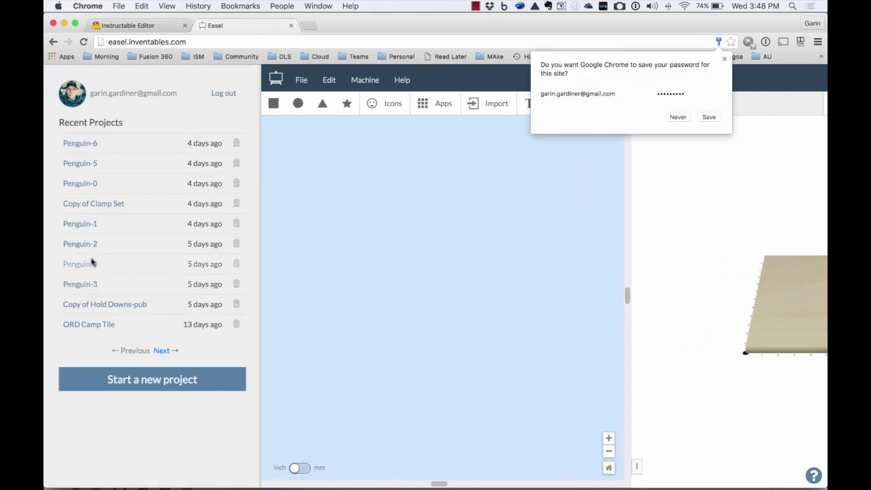
Open the Penguin-1 project from the Recent Projects list.
left_click(87, 227)
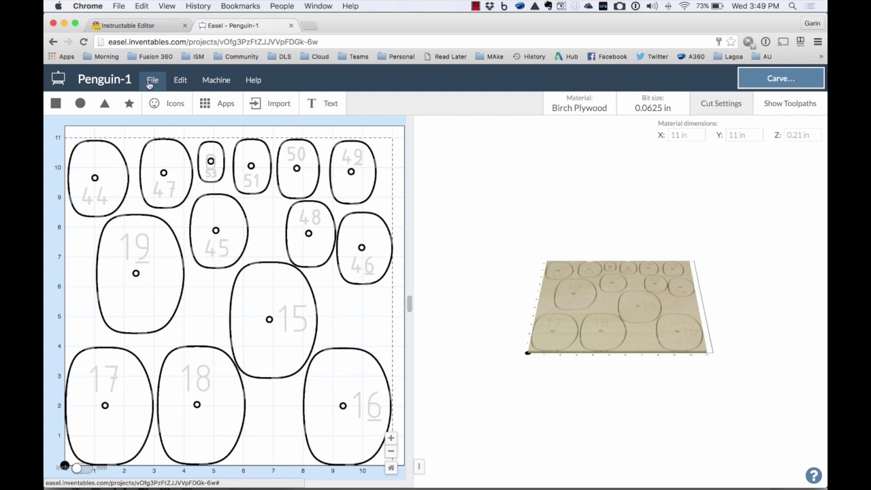
left_click(150, 82)
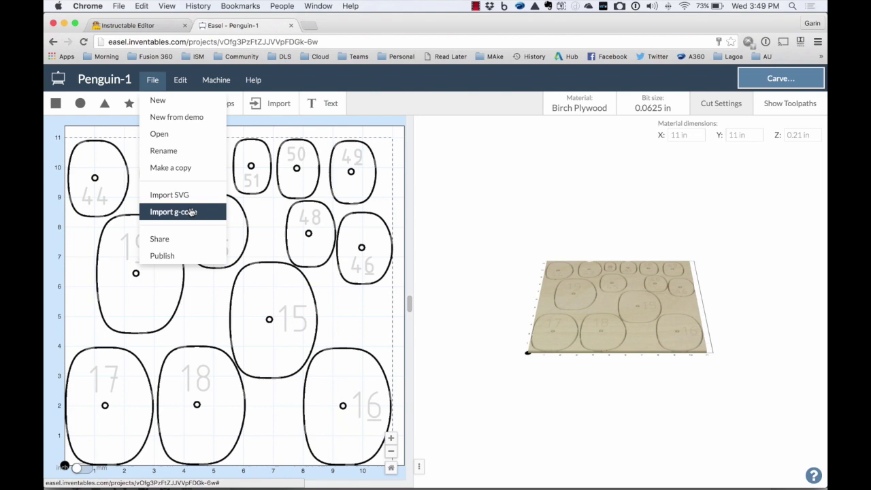
left_click(188, 213)
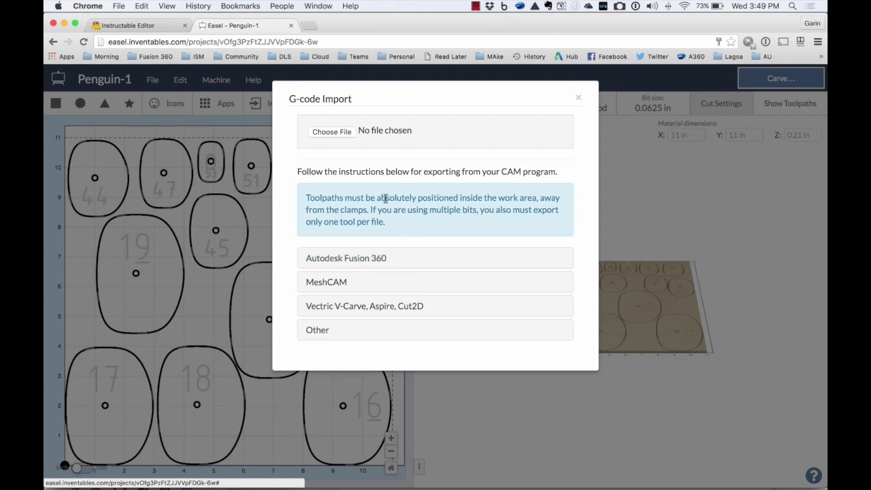
left_click(578, 97)
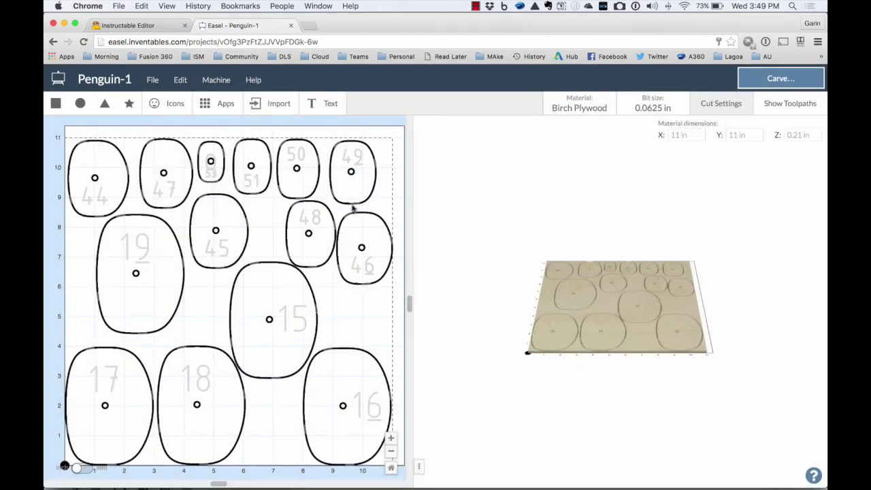
Start a new project and import Penguin 3-0.svg from the penguin folder.
left_click(155, 80)
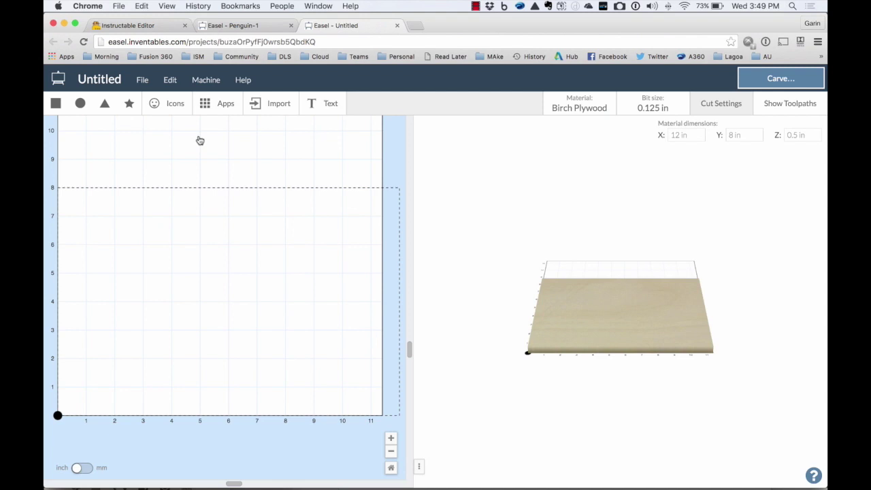
left_click(142, 80)
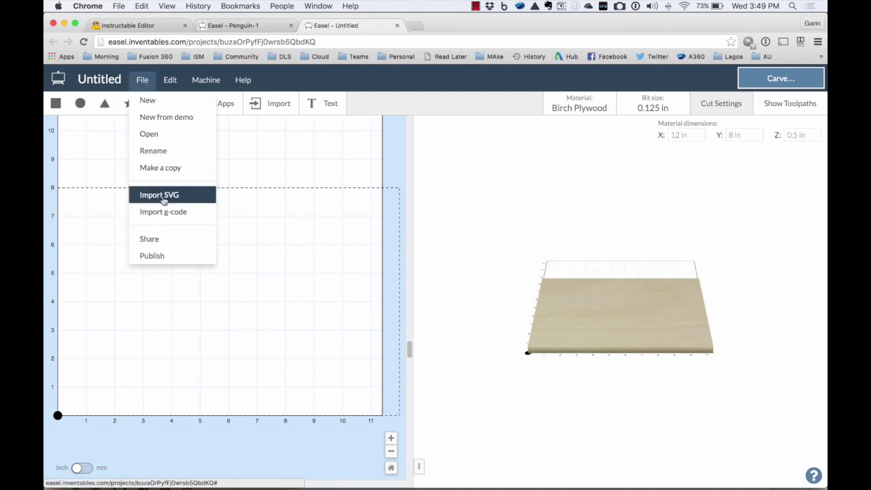
left_click(162, 196)
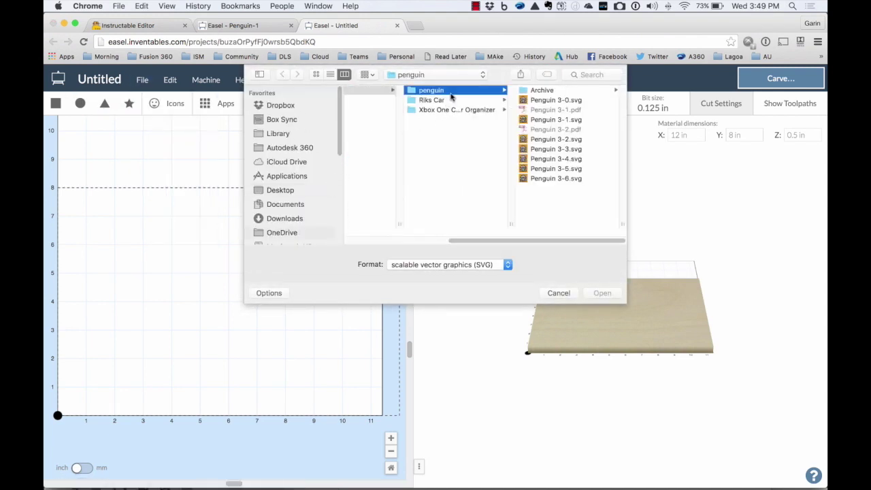
left_click(554, 100)
left_click(598, 292)
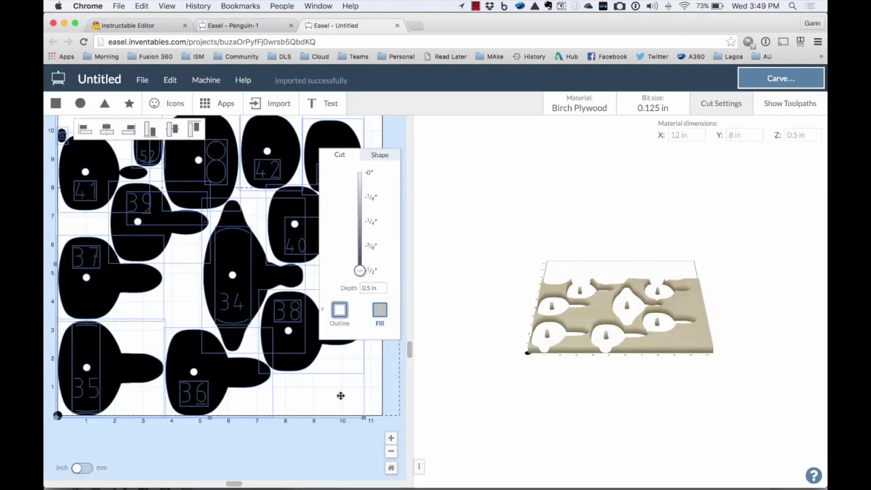
scroll(338, 387, "up", 5)
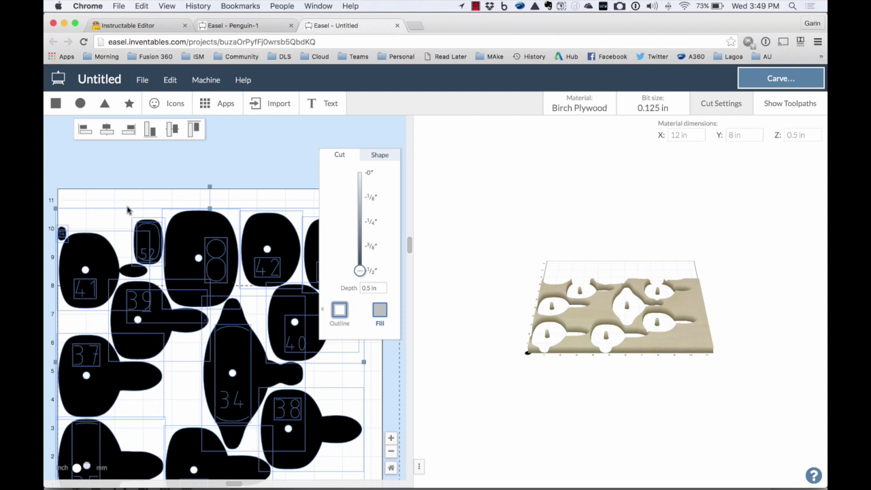
left_click(132, 186)
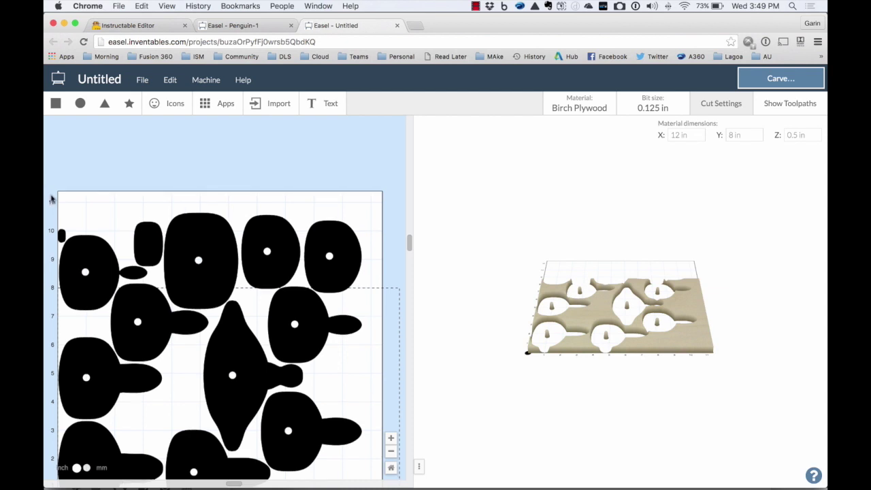
scroll(117, 220, "down", 3)
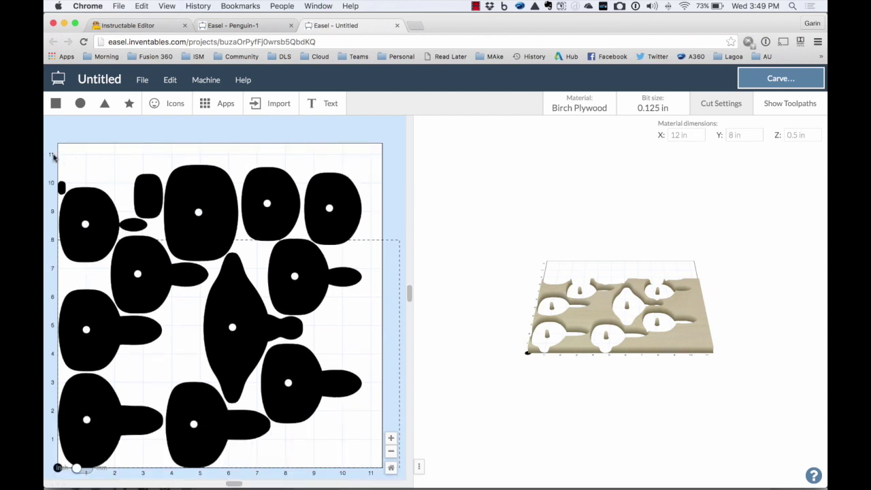
left_click_drag(53, 159, 324, 195)
Change the top-right piece and the marquee-selected upper shapes from filled pockets to outline cuts.
left_click(324, 195)
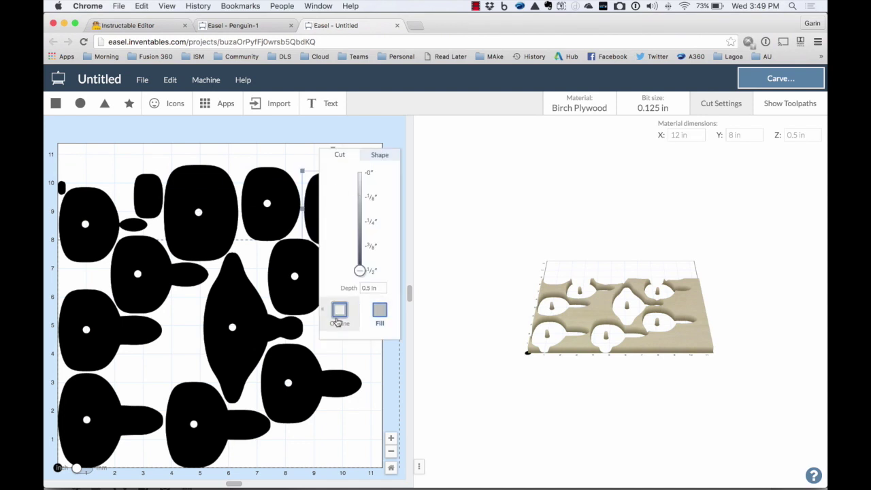
left_click(339, 310)
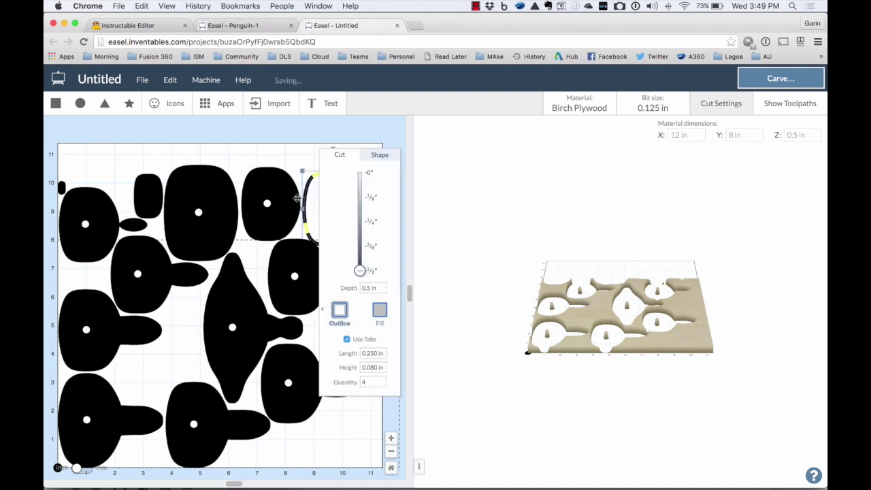
left_click(290, 154)
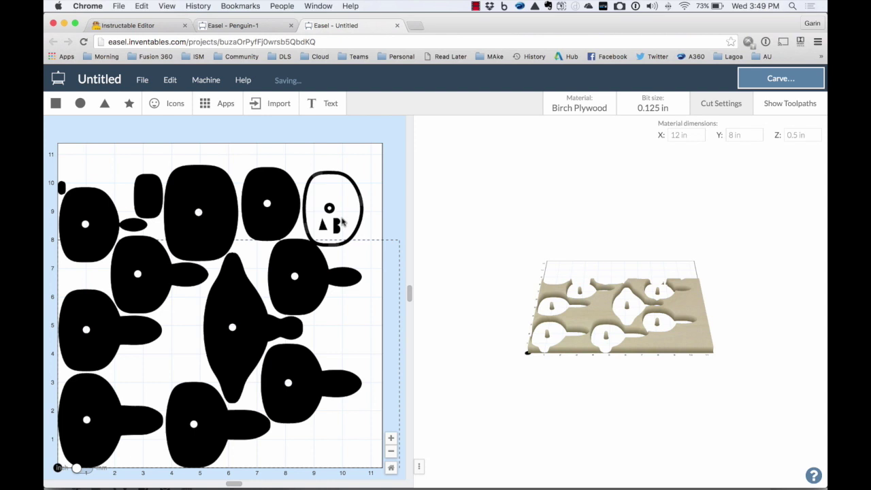
left_click(326, 227)
mouse_move(342, 313)
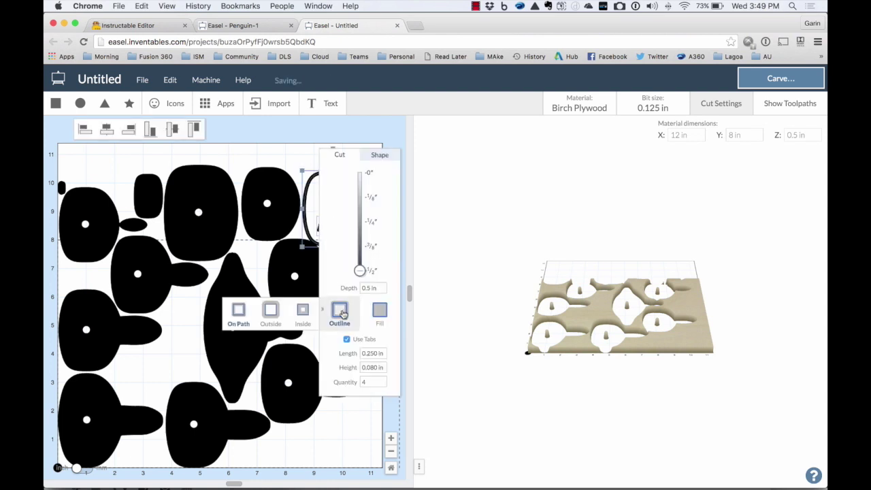
left_click(291, 165)
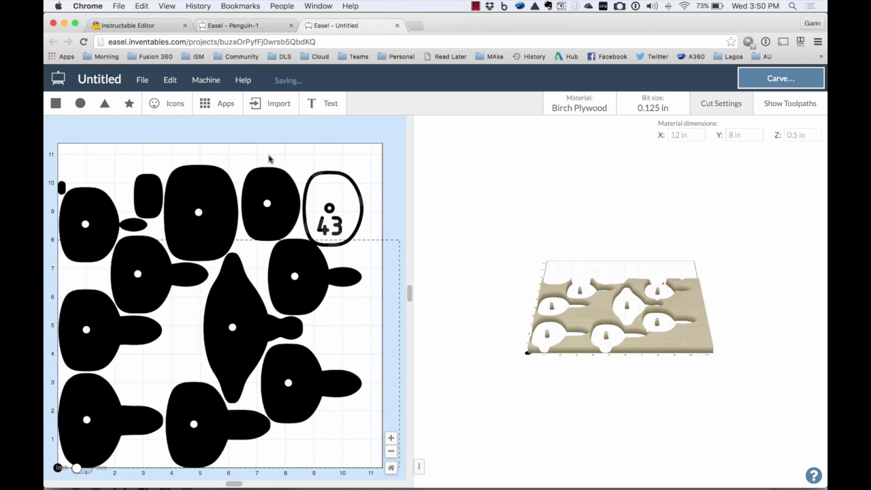
left_click_drag(280, 134, 148, 231)
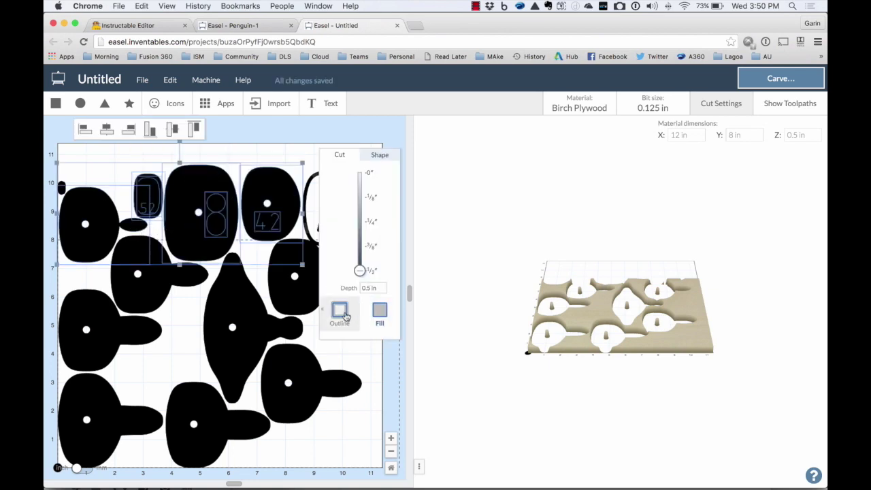
left_click(346, 316)
Try an Outside offset, dismiss the 'Cannot offset open paths' warning, then select all pieces.
left_click(274, 315)
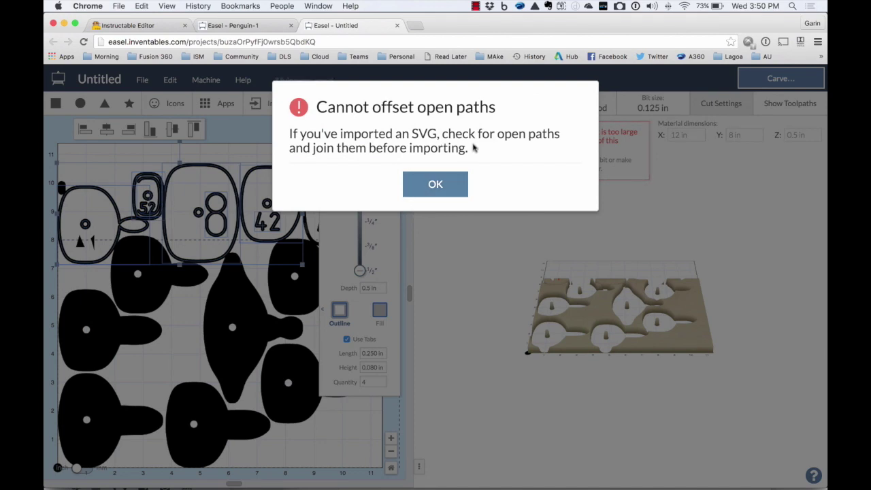
left_click(441, 187)
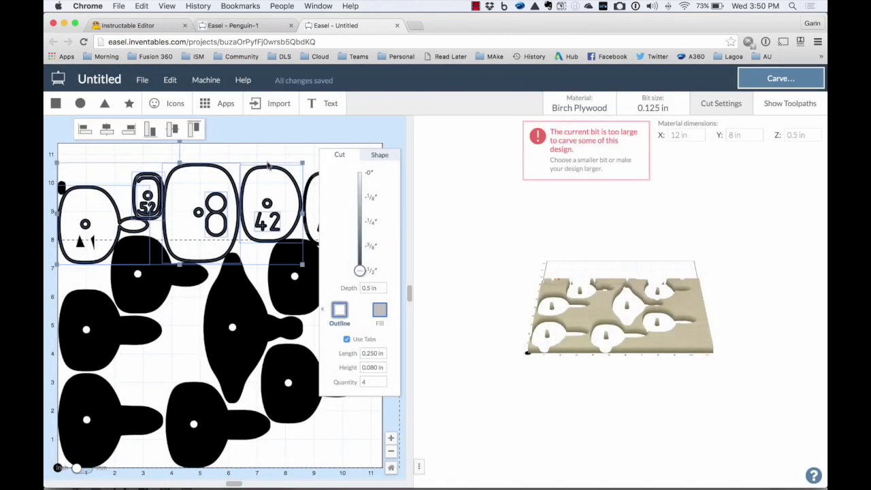
left_click(269, 165)
left_click_drag(374, 138, 58, 466)
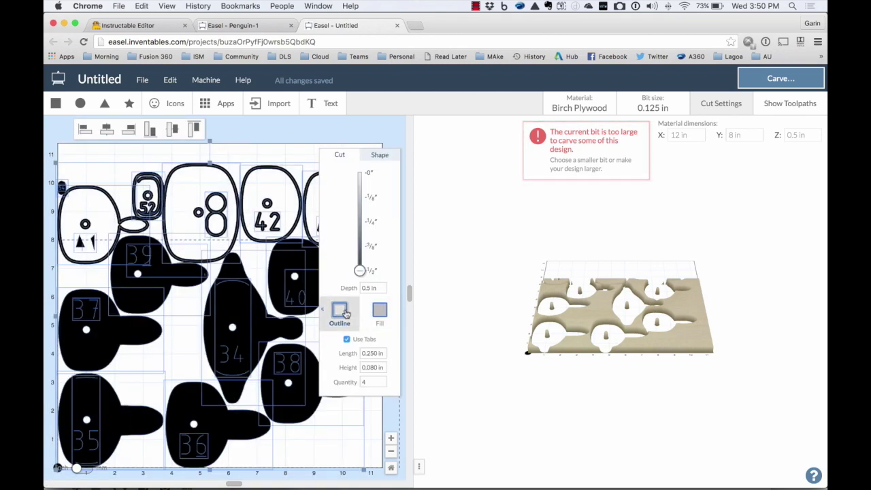
Make every selected piece and number an outline cut with No Offset.
left_click(340, 311)
left_click(233, 307)
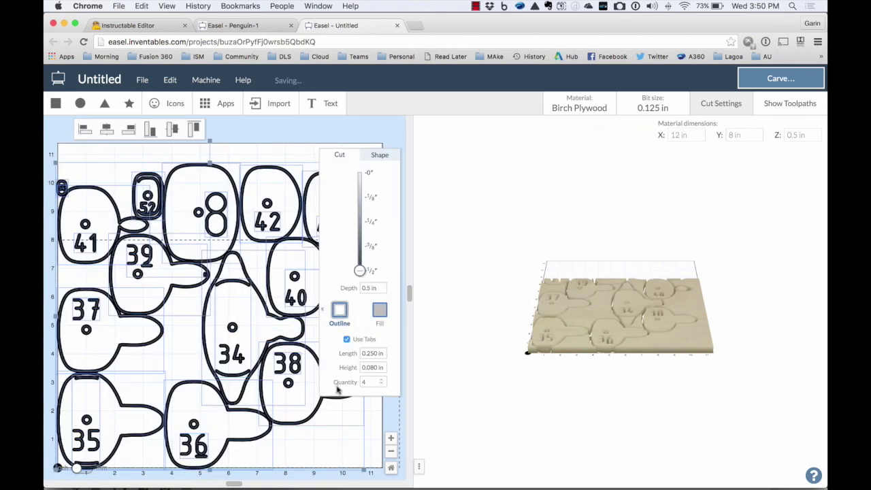
left_click(374, 427)
Set piece 43's outline to cut Outside the line and verify the setting.
left_click(333, 175)
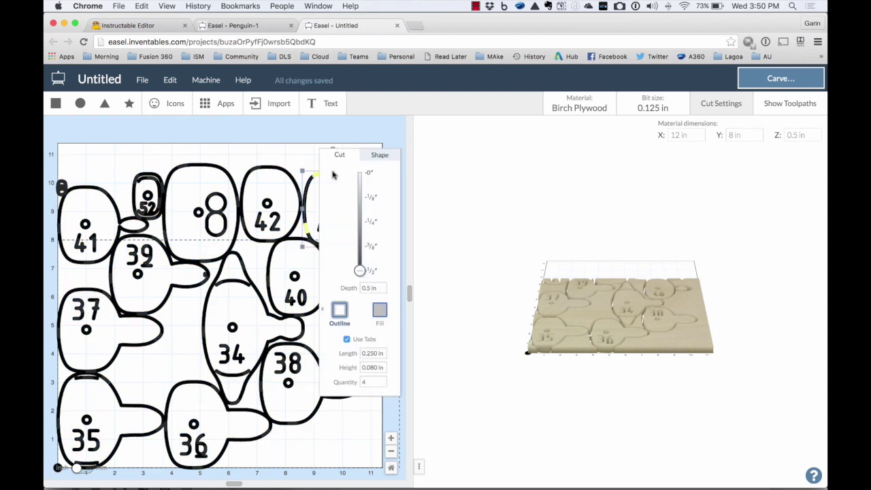
left_click(340, 310)
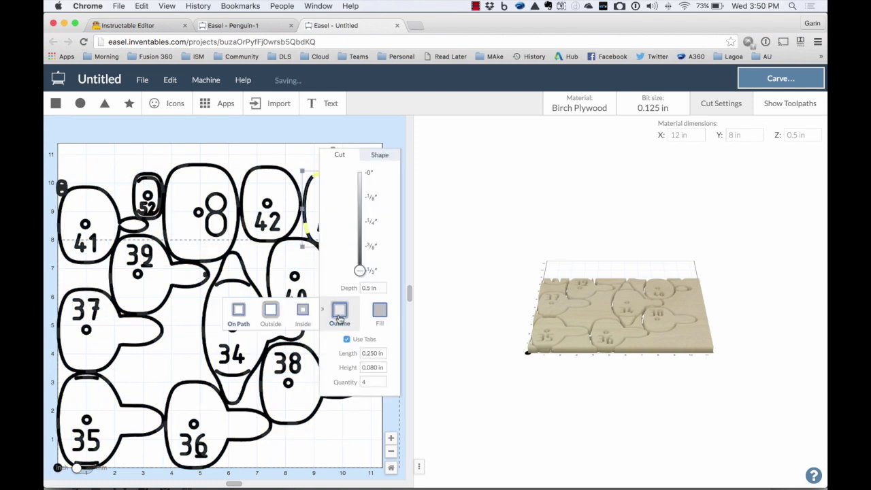
left_click(270, 314)
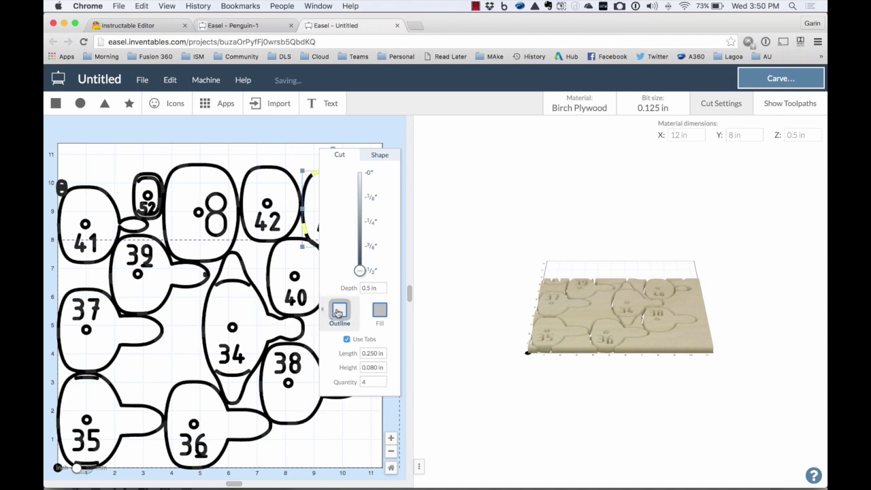
left_click(282, 154)
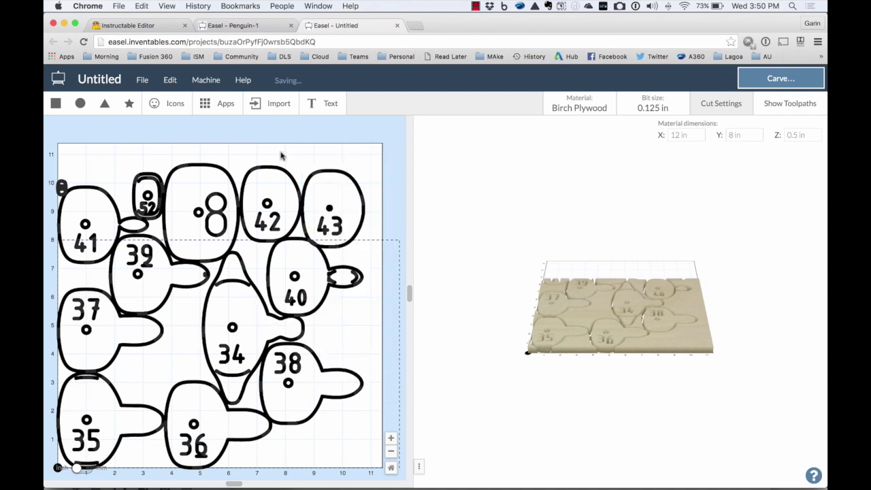
left_click(322, 224)
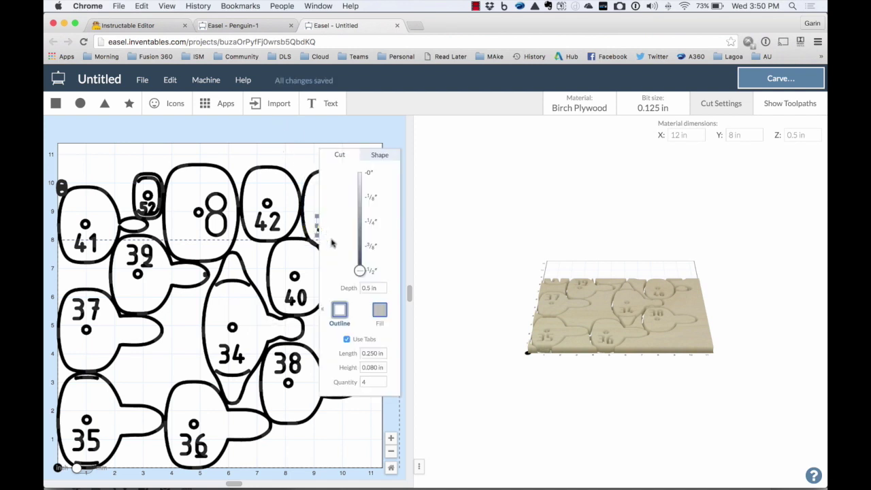
left_click(340, 313)
left_click(289, 159)
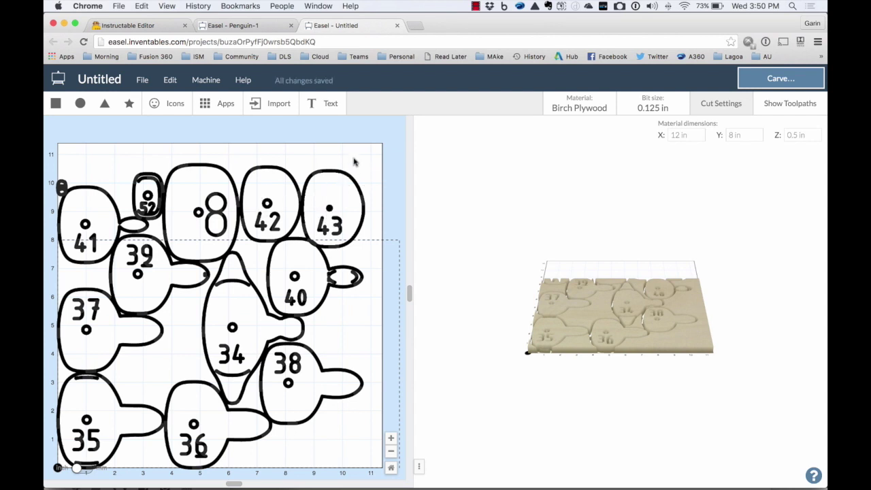
Switch the bit size to 1/16 in.
left_click(672, 108)
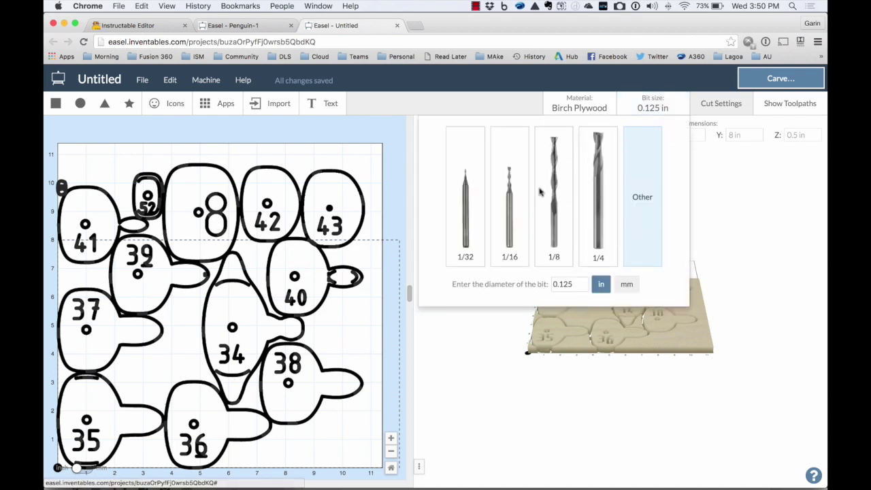
left_click(514, 226)
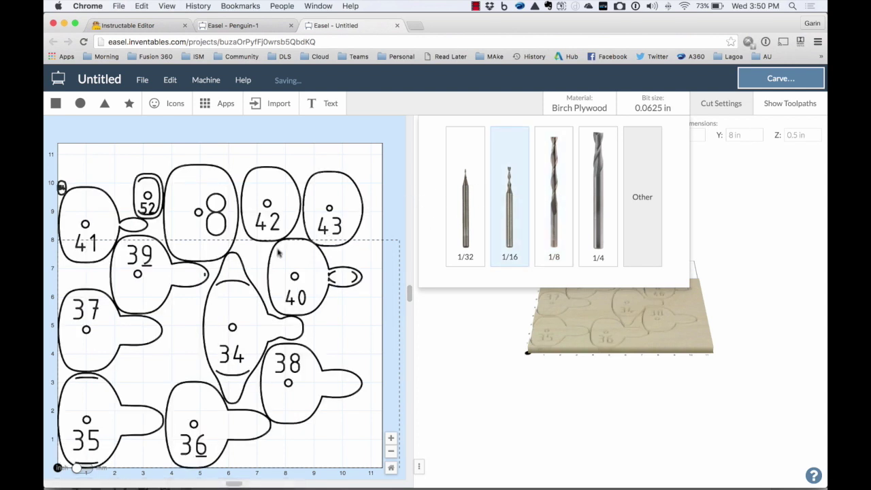
left_click(394, 357)
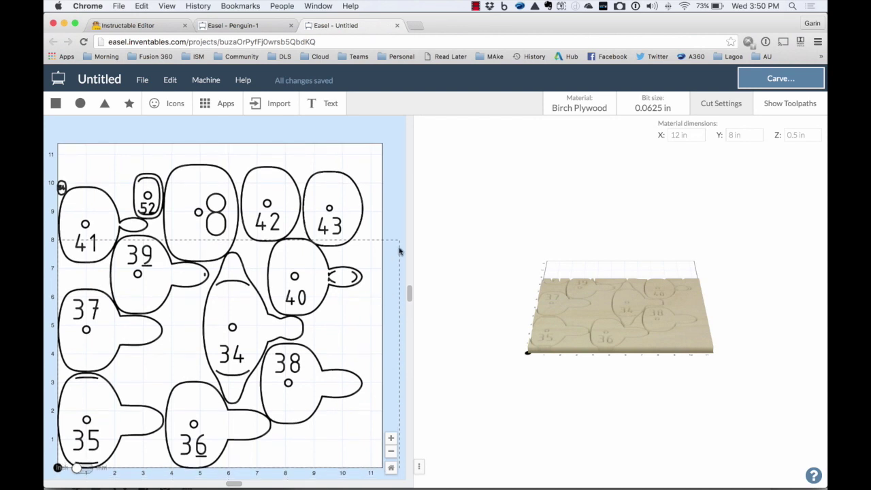
Set the material dimensions to 11 x 11 in with 0.125 in thickness.
left_click(745, 135)
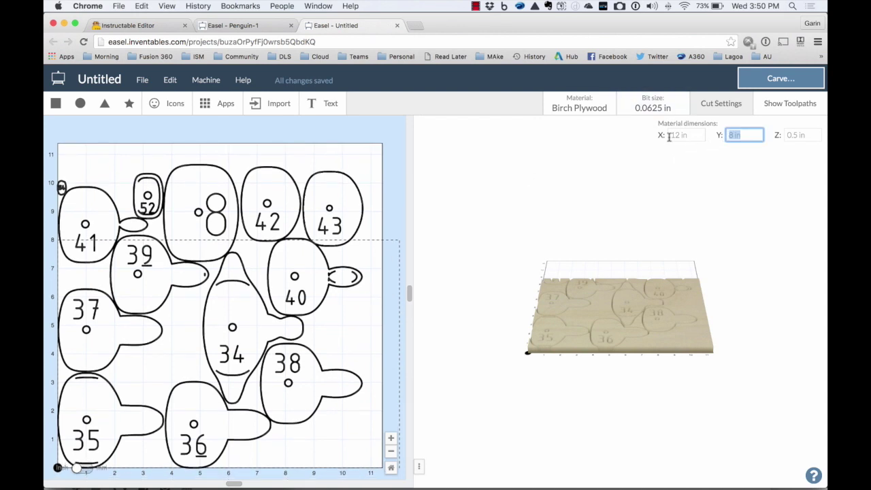
type("11")
left_click(656, 135)
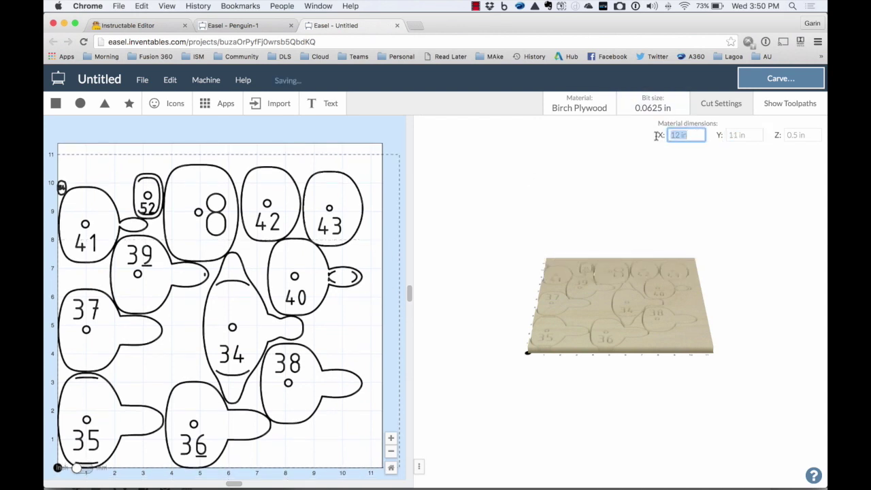
type("11")
left_click(795, 135)
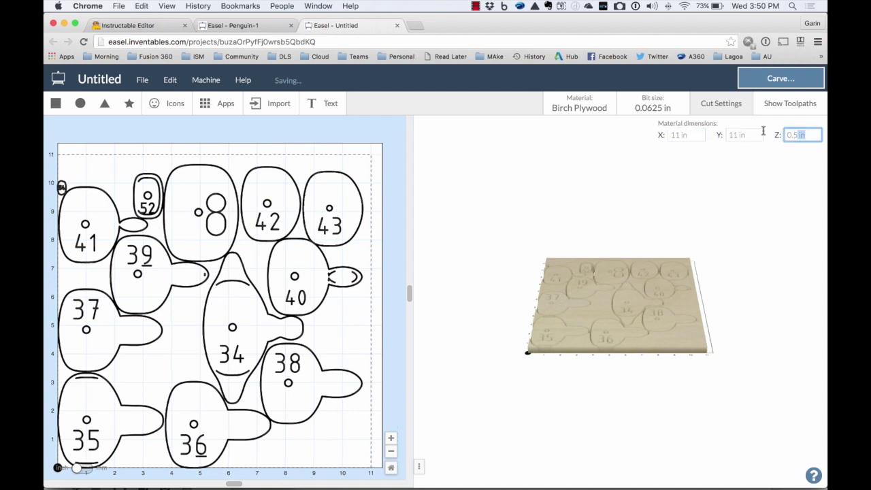
key("BackSpace")
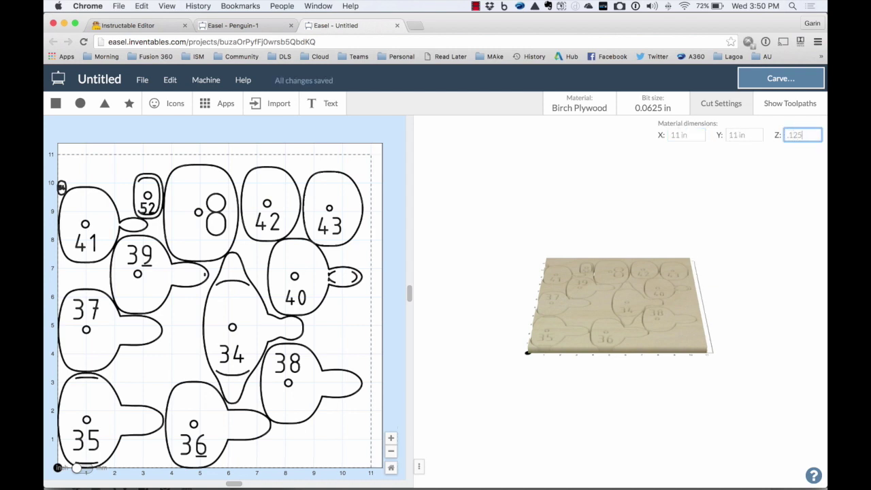
type(".125")
key("Return")
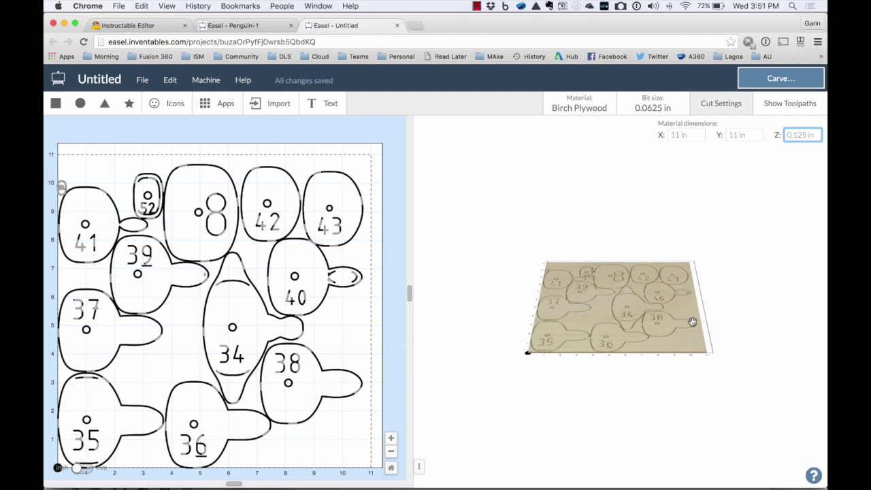
Set piece 43's cut depth to 1/32 in and tilt the 3D preview to inspect cuts.
left_click(321, 234)
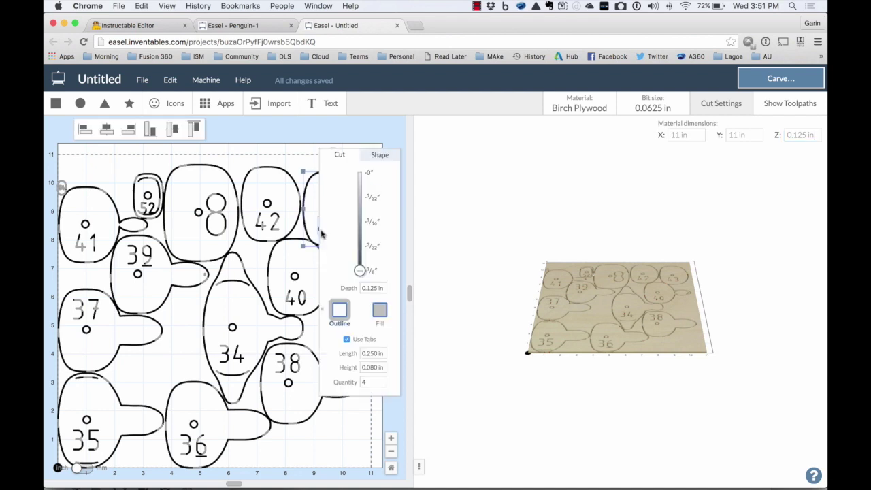
left_click(287, 151)
left_click(323, 225)
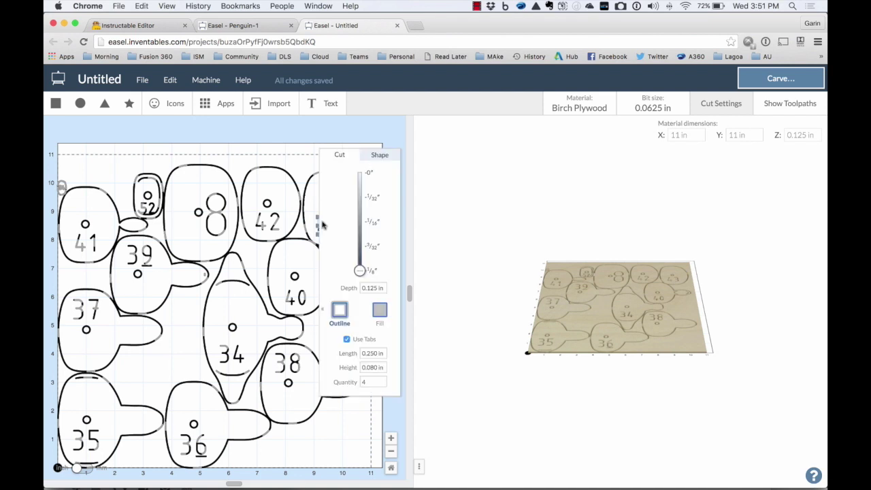
left_click(369, 198)
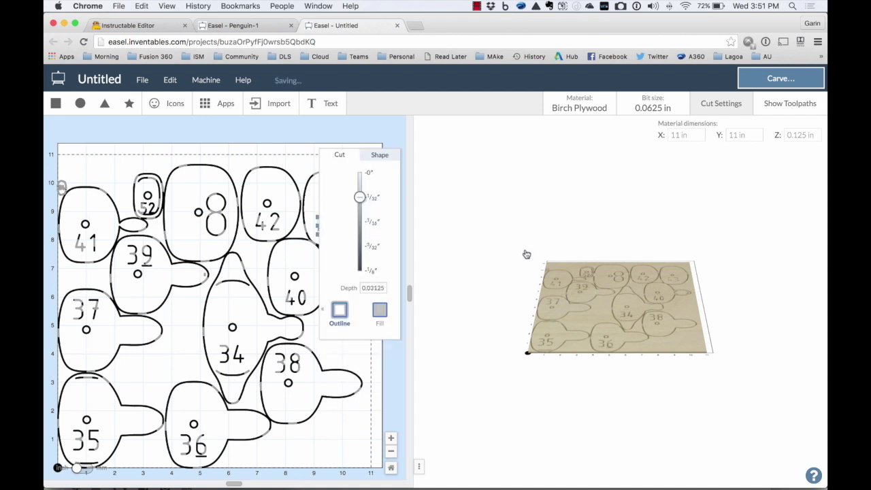
scroll(685, 274, "up", 5)
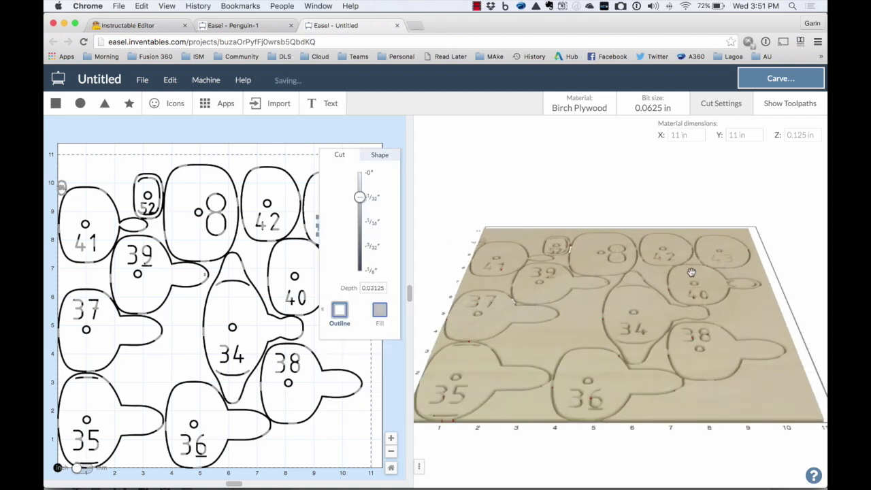
left_click_drag(684, 274, 418, 459)
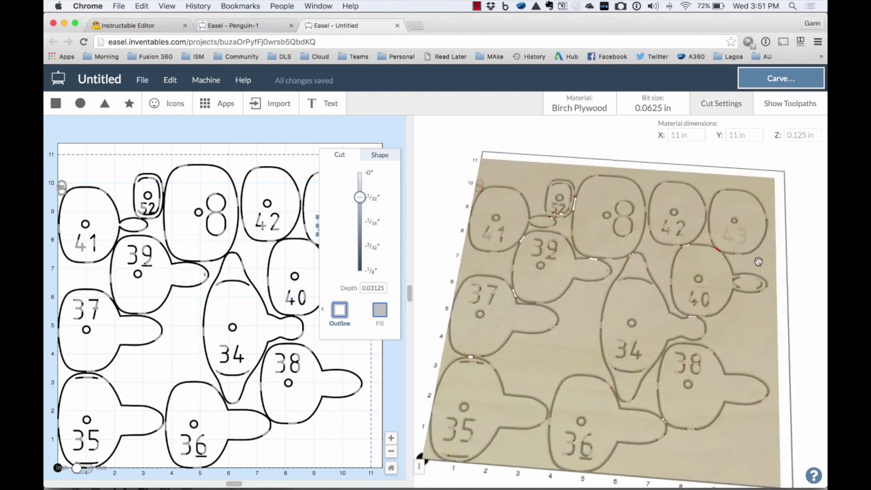
scroll(775, 218, "up", 5)
left_click_drag(776, 218, 774, 162)
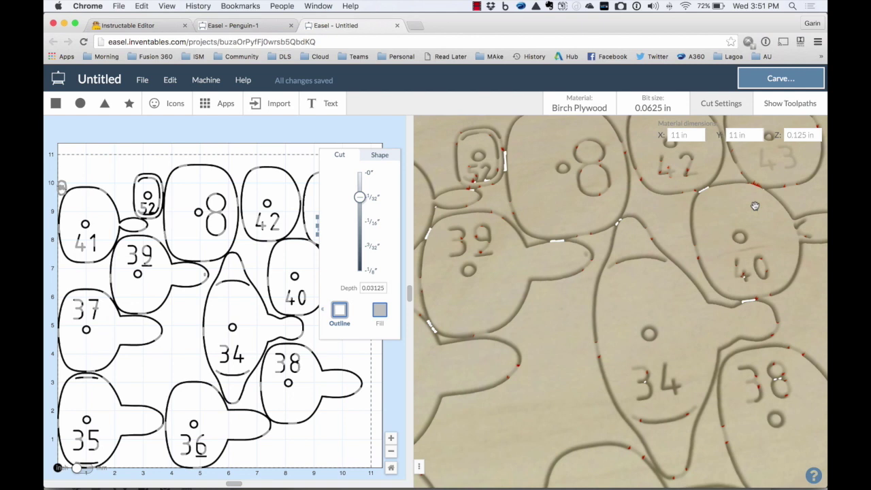
Select the 42, 52, 8 and 41 labels to check their engrave depth.
left_click(258, 222)
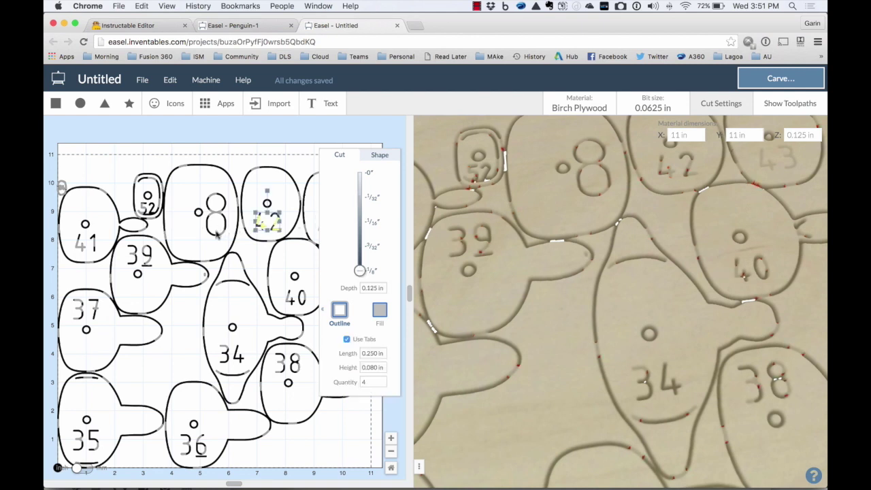
left_click(151, 210)
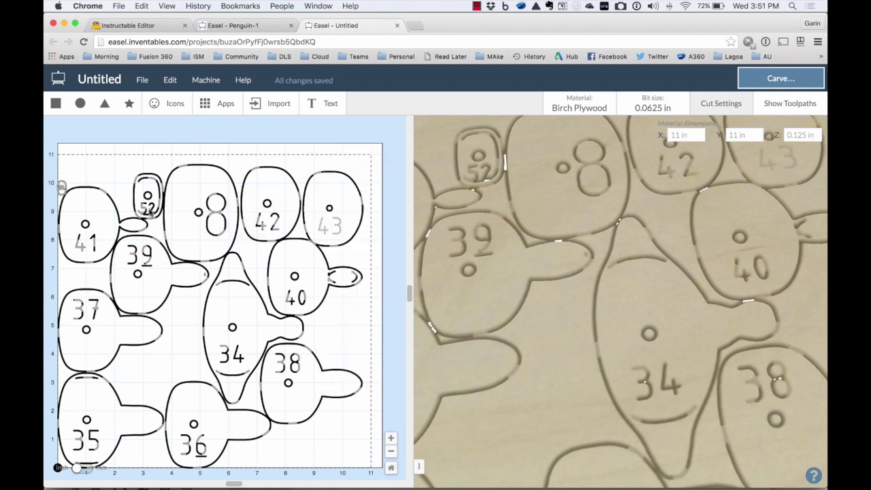
left_click(211, 211, "shift")
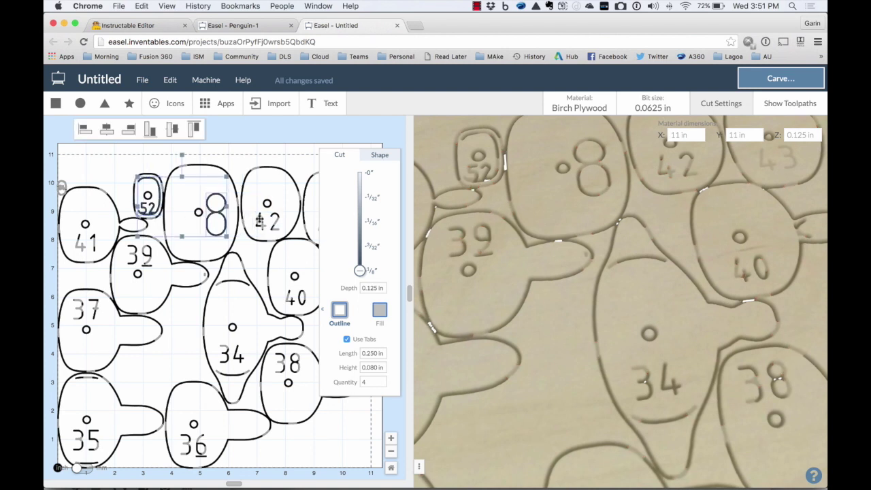
left_click(258, 219, "shift")
left_click(94, 239, "shift")
left_click(374, 198)
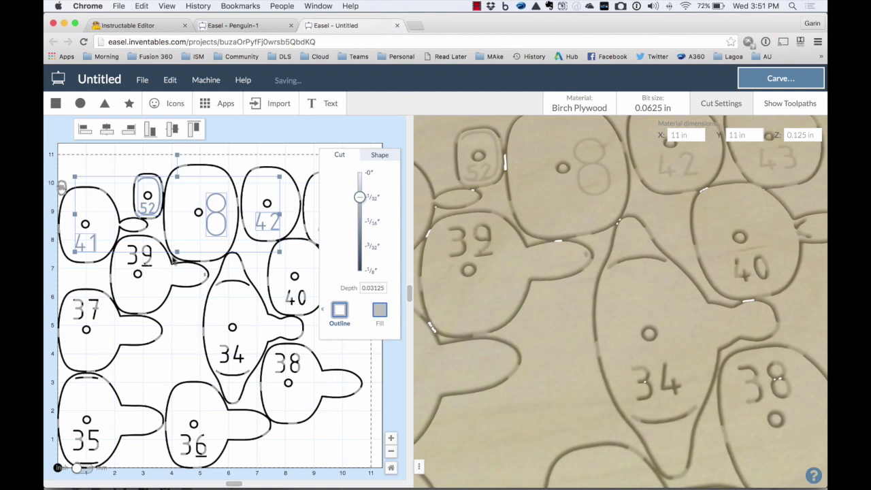
Make the 39, 37, 34, 35 and 38 labels engrave 1/32 in (0.03125 in) deep.
left_click(146, 261)
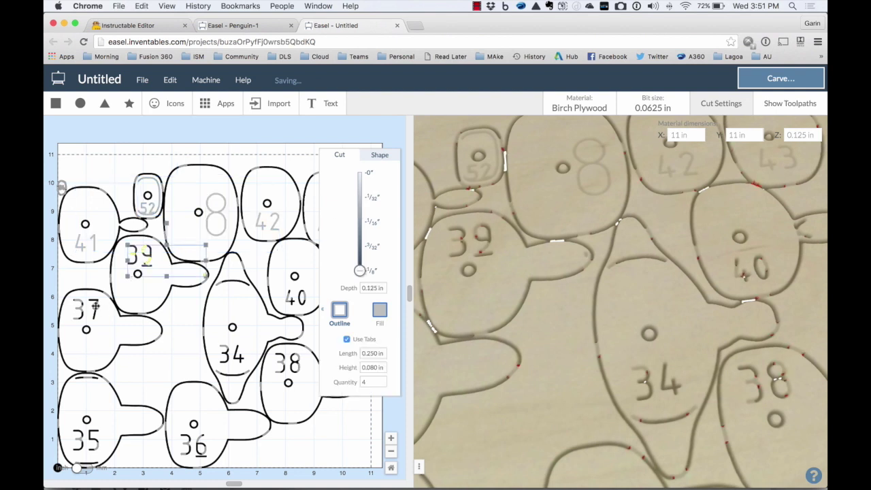
left_click(95, 306, "shift")
left_click(222, 348, "shift")
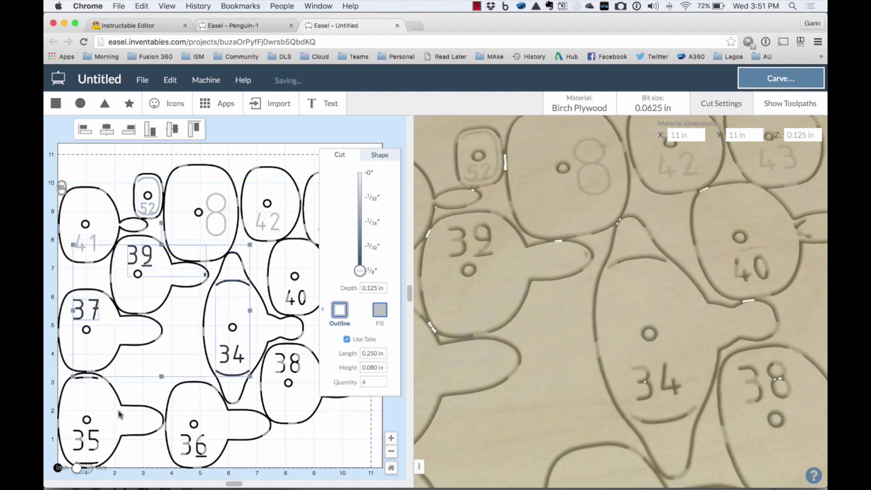
left_click(99, 444, "shift")
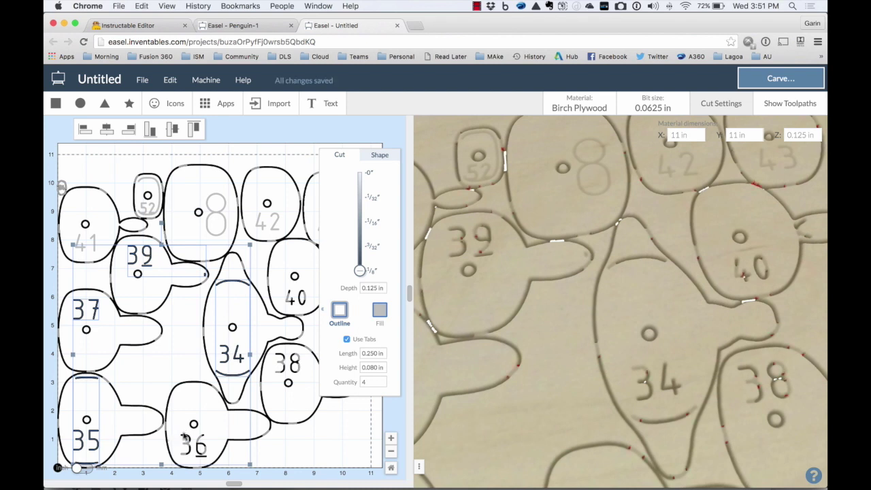
left_click(283, 366, "shift")
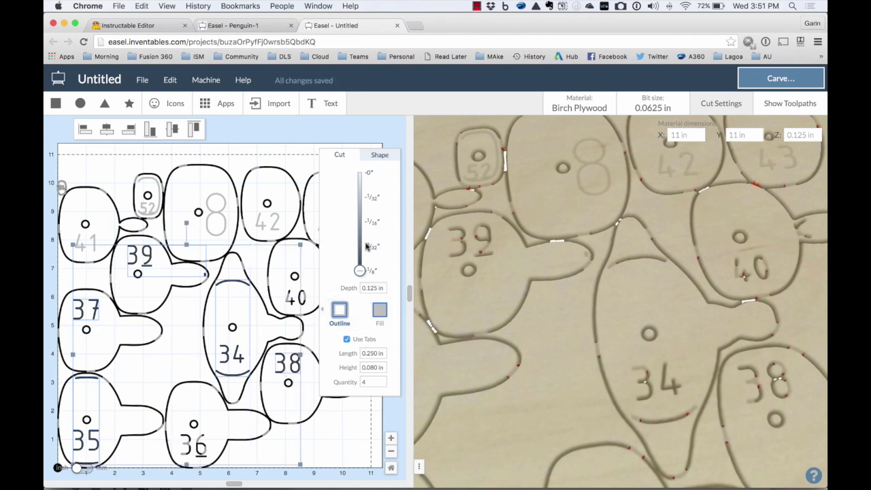
left_click(373, 197)
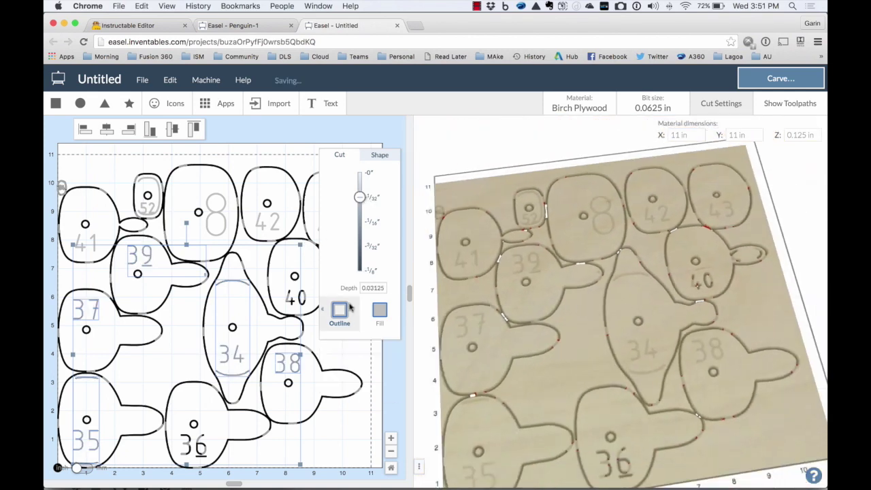
left_click(352, 366)
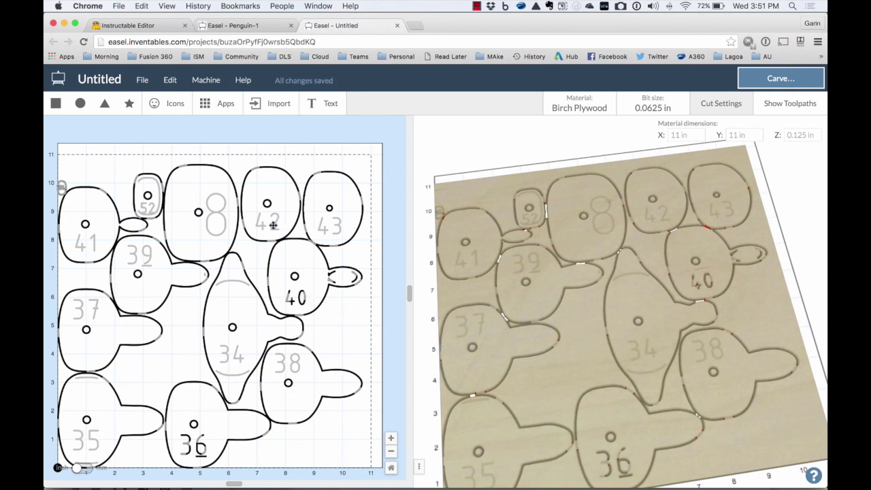
left_click(297, 185)
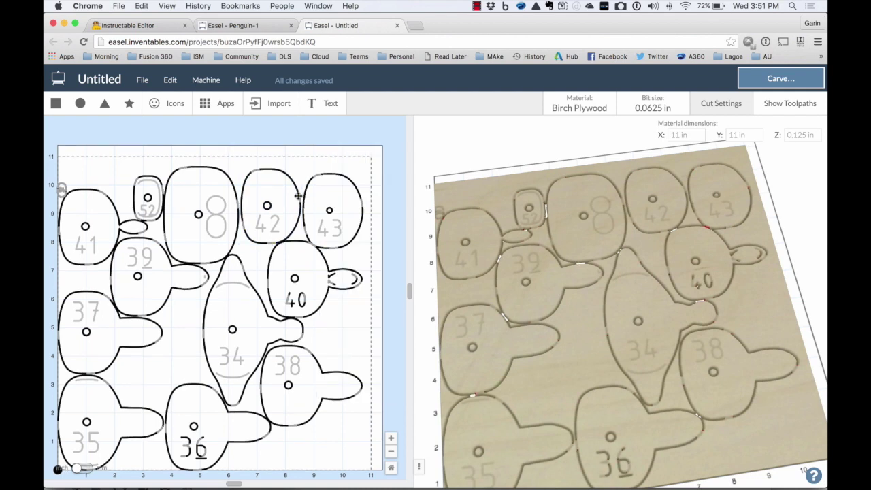
left_click(300, 196)
left_click(347, 340)
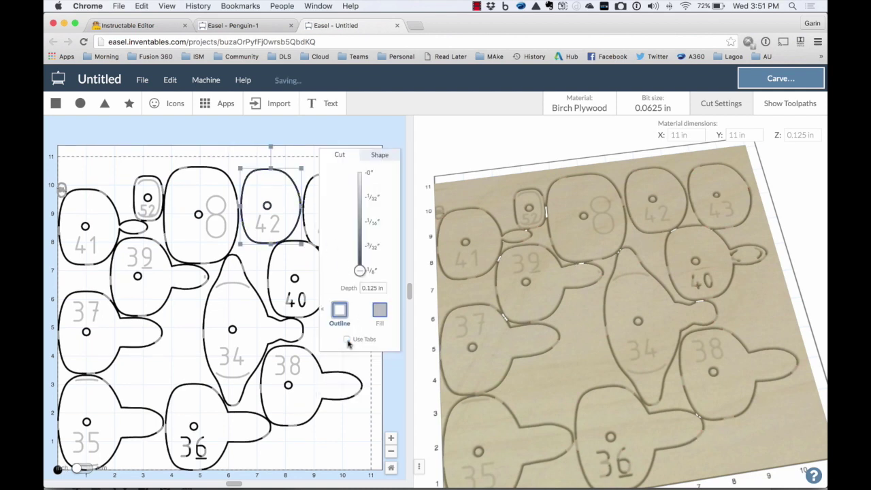
left_click(347, 340)
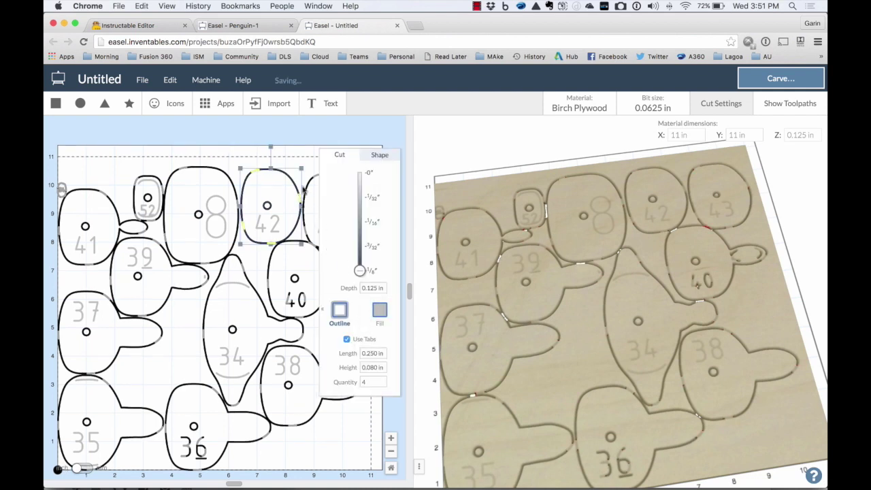
left_click(201, 135)
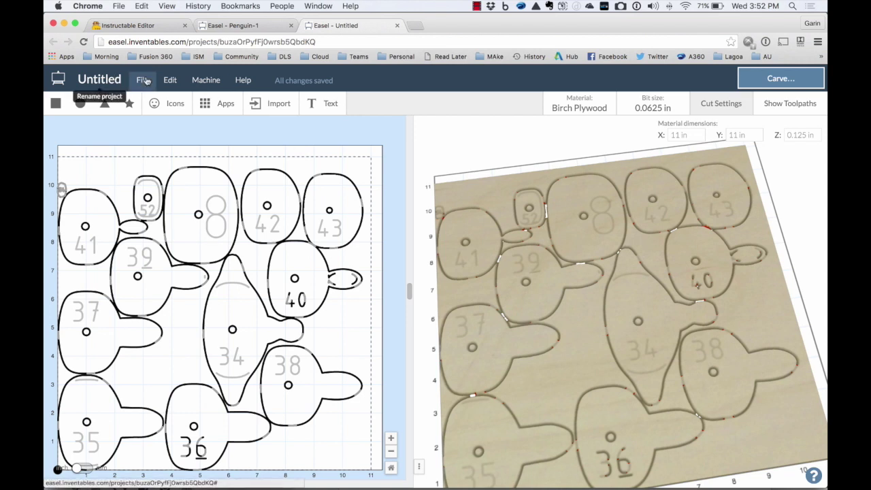
left_click(142, 80)
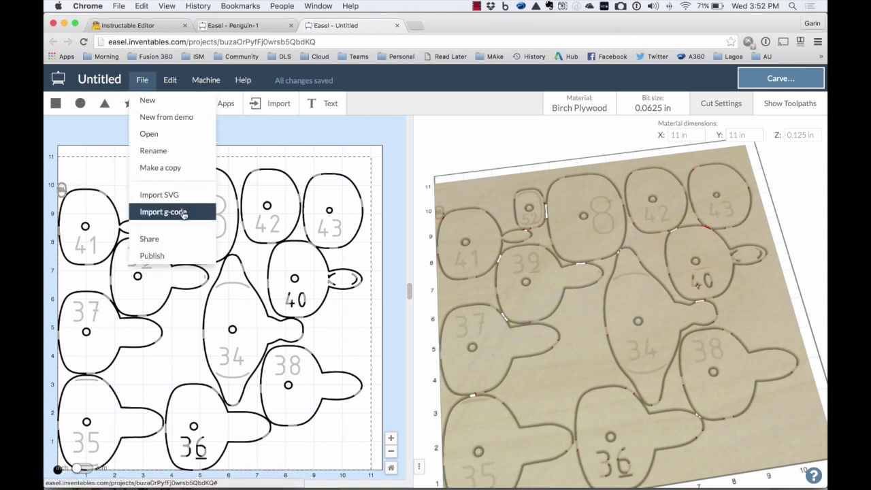
left_click(271, 150)
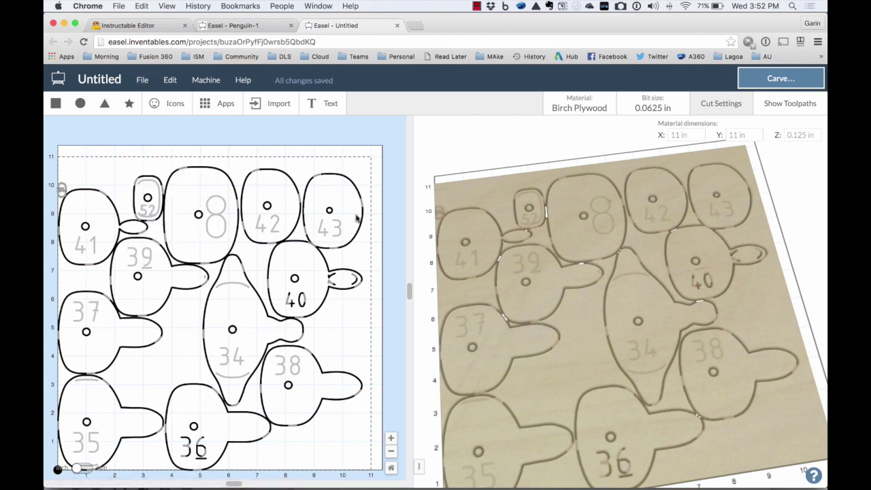
right_click(392, 219)
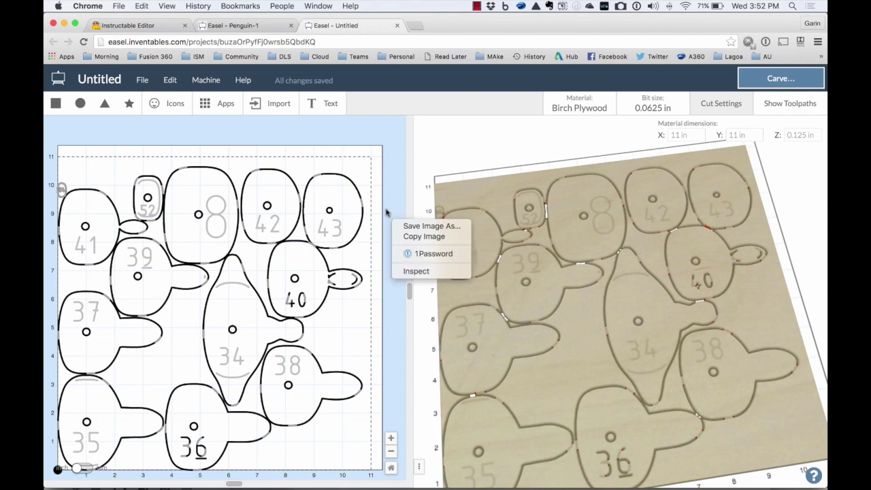
left_click(387, 211)
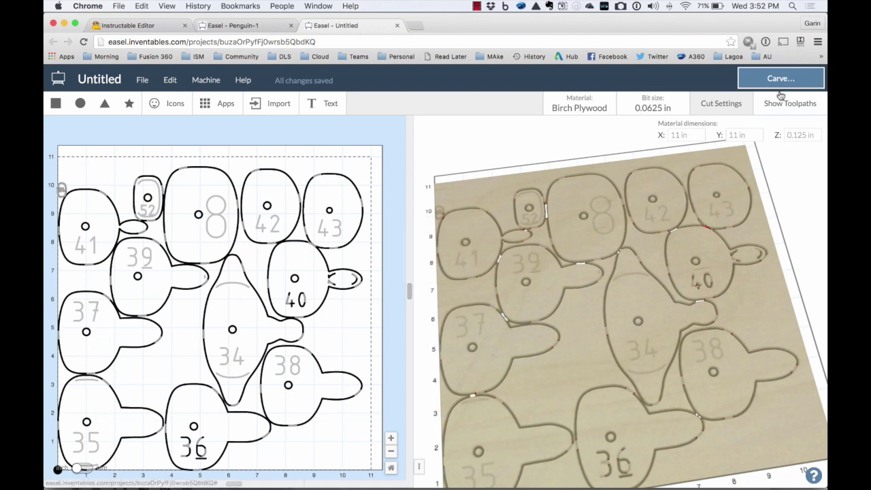